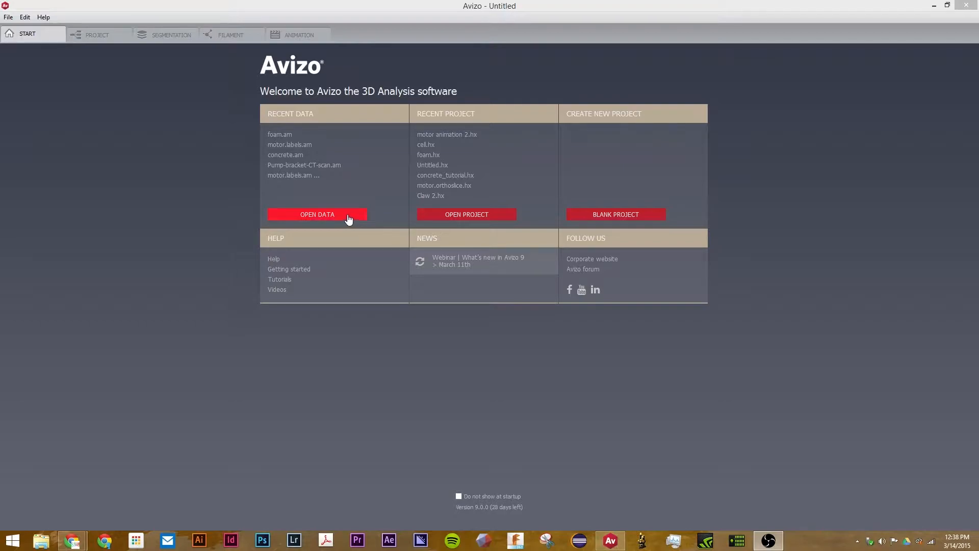
Select the motor, motor.labels and motor.labels surface files in the data/tutorials folder
{"action": "left_click", "coordinate": [346, 216]}
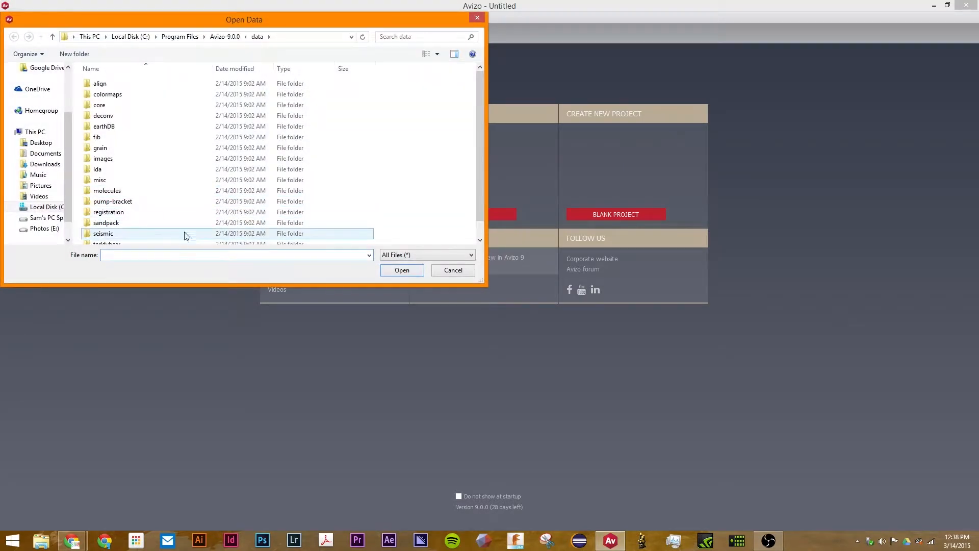
{"action": "left_click_drag", "start_coordinate": [480, 117], "coordinate": [472, 216]}
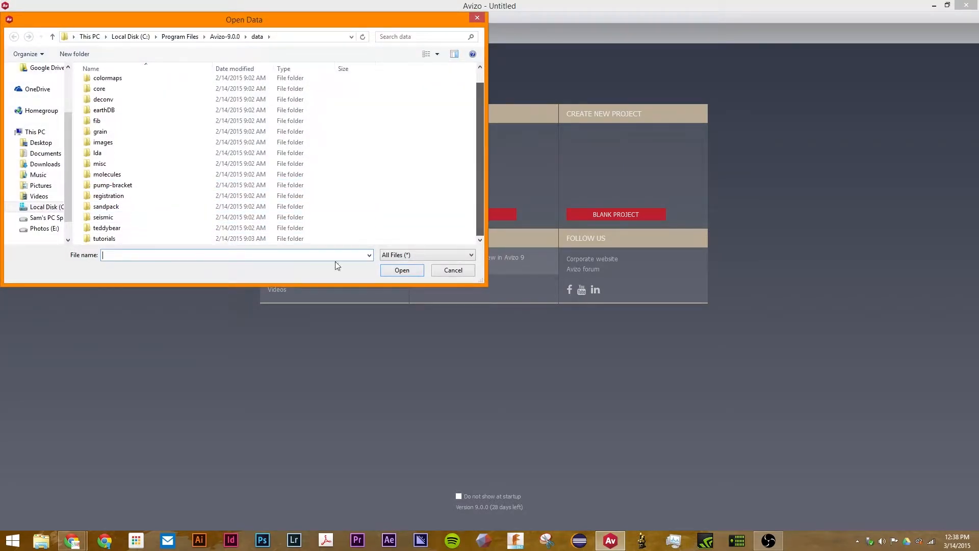
{"action": "double_click", "coordinate": [197, 238]}
{"action": "left_click_drag", "start_coordinate": [477, 100], "coordinate": [478, 176]}
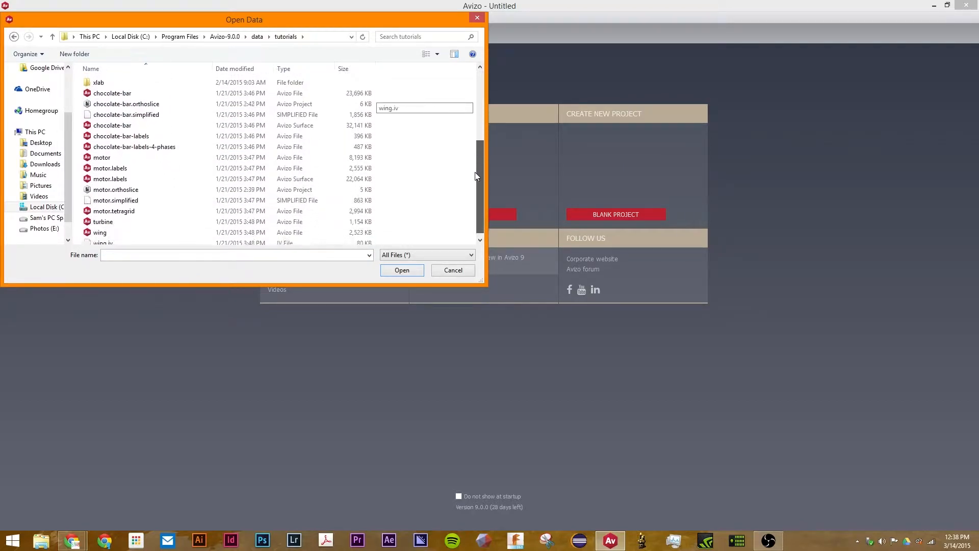
{"action": "left_click_drag", "start_coordinate": [317, 161], "coordinate": [316, 184]}
Load the three motor files, accepting meter units and dismissing the info message
{"action": "left_click", "coordinate": [402, 271]}
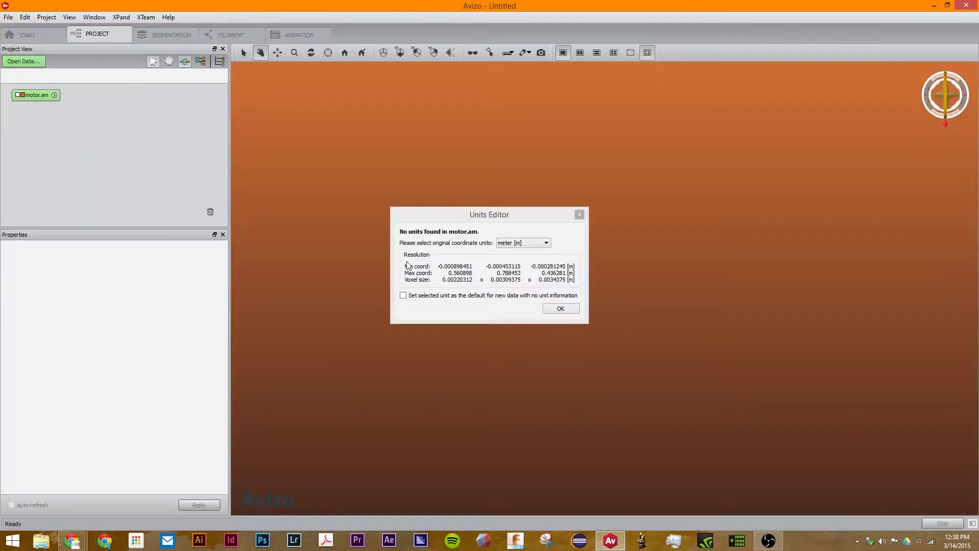
{"action": "left_click", "coordinate": [567, 309]}
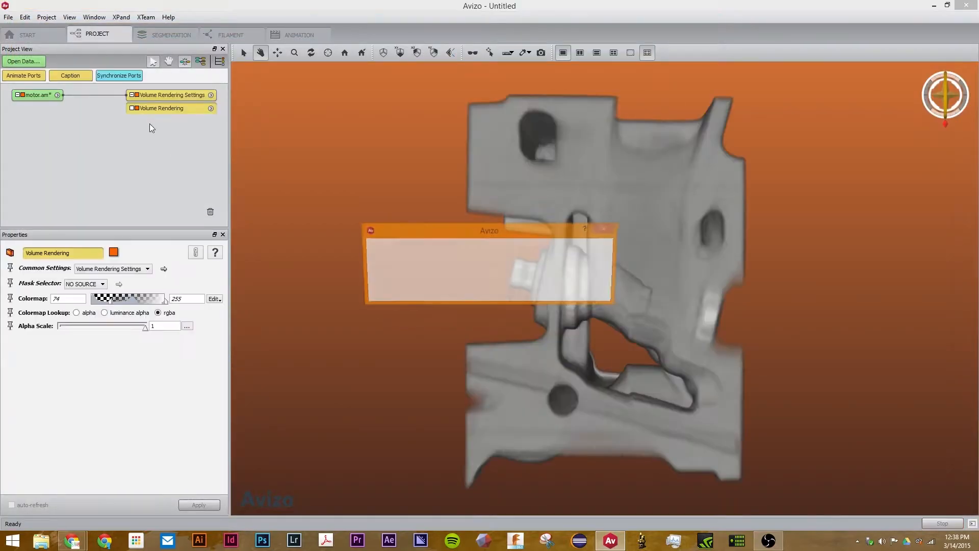
{"action": "left_click", "coordinate": [532, 291]}
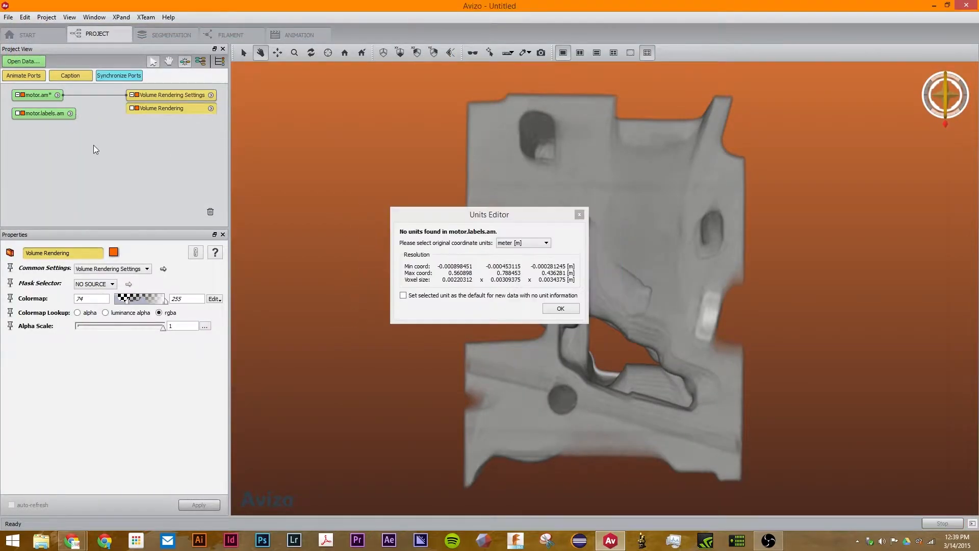
{"action": "left_click", "coordinate": [567, 310]}
{"action": "left_click", "coordinate": [559, 308]}
Display motor.labels.surf as a coloured label surface and orbit the motor to inspect it
{"action": "left_click", "coordinate": [58, 133]}
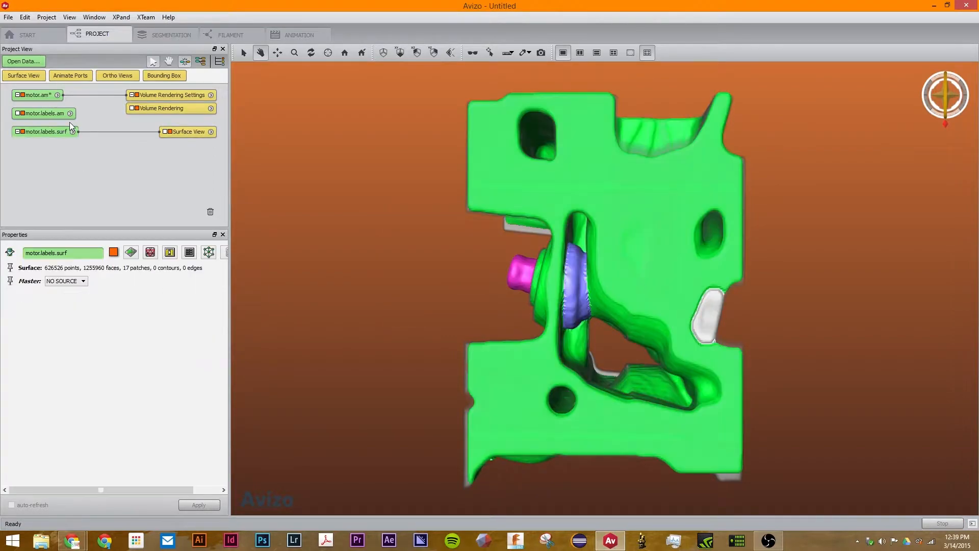
{"action": "left_click", "coordinate": [137, 108]}
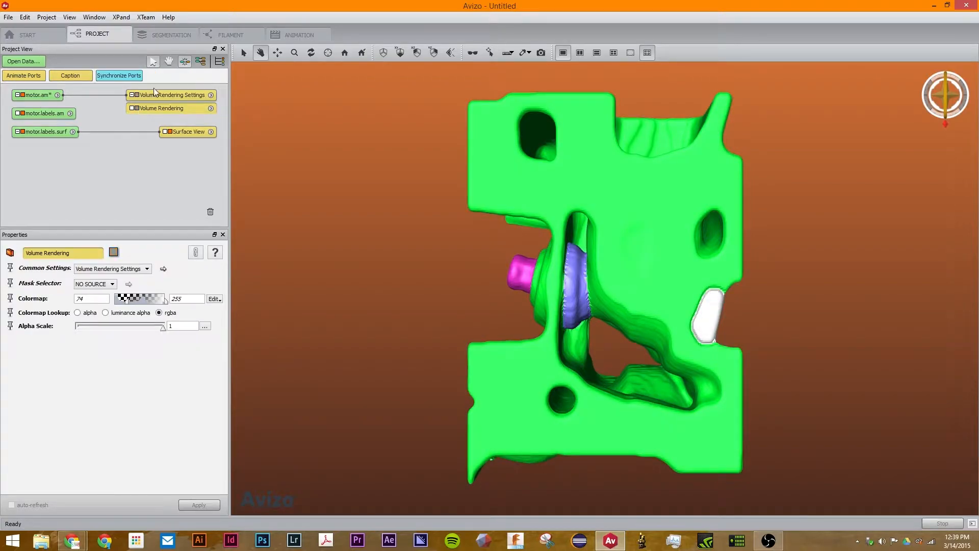
{"action": "left_click_drag", "start_coordinate": [593, 182], "coordinate": [596, 246]}
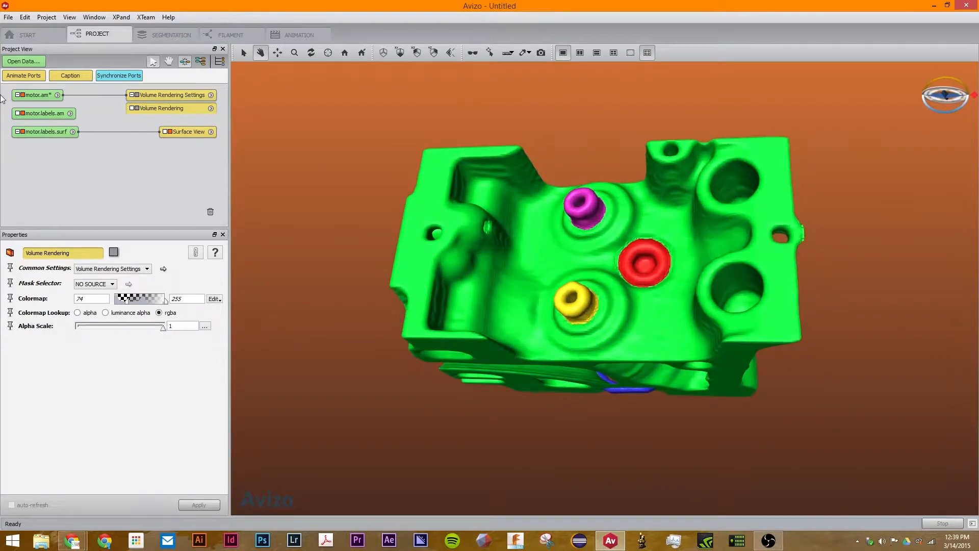
{"action": "mouse_move", "coordinate": [52, 134]}
{"action": "left_mouse_down"}
{"action": "mouse_move", "coordinate": [63, 136]}
{"action": "mouse_move", "coordinate": [56, 150]}
{"action": "left_mouse_up"}
{"action": "left_click_drag", "start_coordinate": [594, 204], "coordinate": [618, 270]}
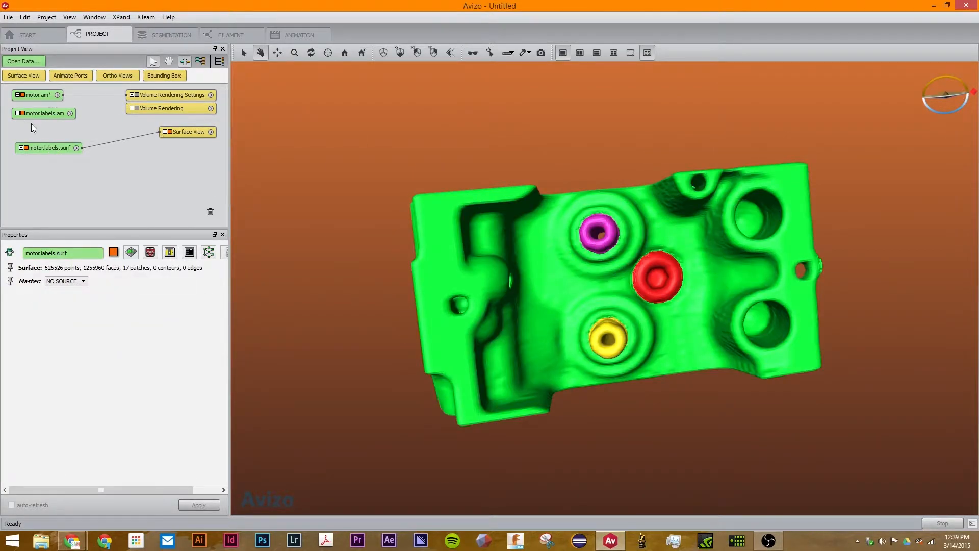
{"action": "left_click", "coordinate": [43, 110]}
{"action": "left_click", "coordinate": [168, 36]}
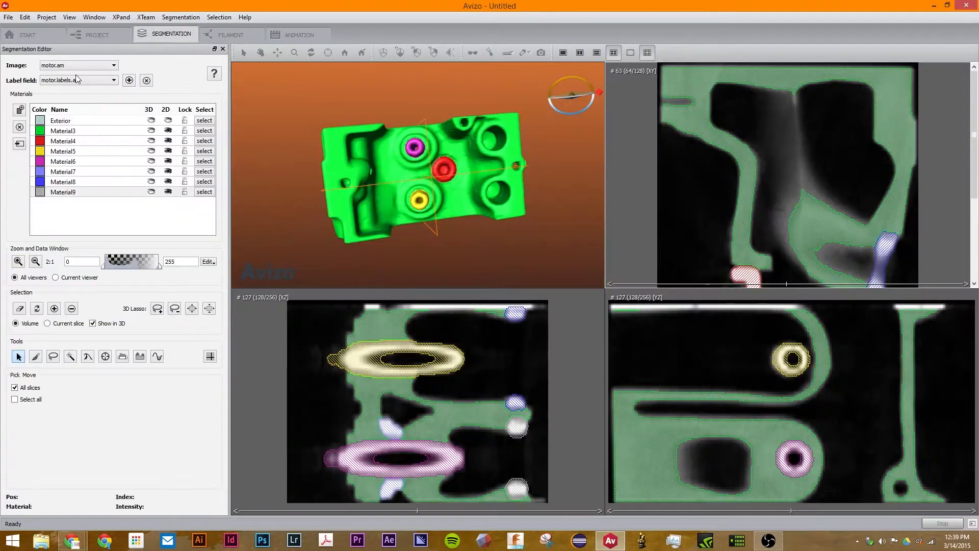
{"action": "left_click", "coordinate": [68, 134]}
{"action": "left_click_drag", "start_coordinate": [68, 136], "coordinate": [67, 189]}
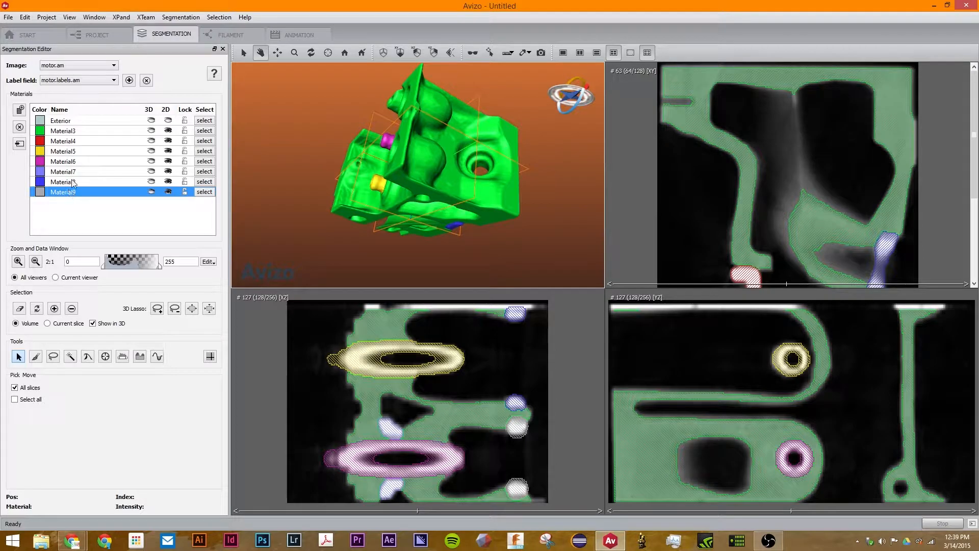
{"action": "left_click", "coordinate": [99, 34]}
{"action": "left_click_drag", "start_coordinate": [664, 262], "coordinate": [482, 322]}
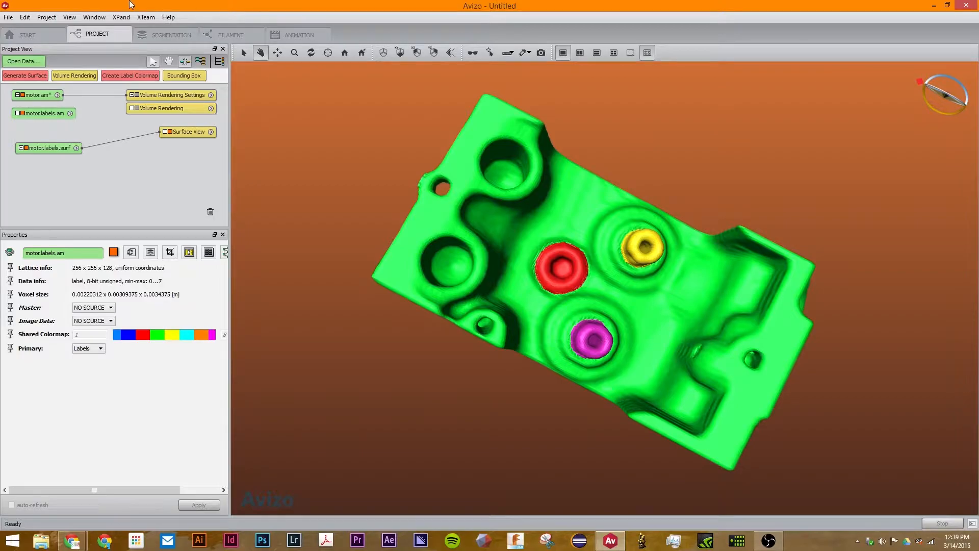
{"action": "left_click", "coordinate": [178, 37]}
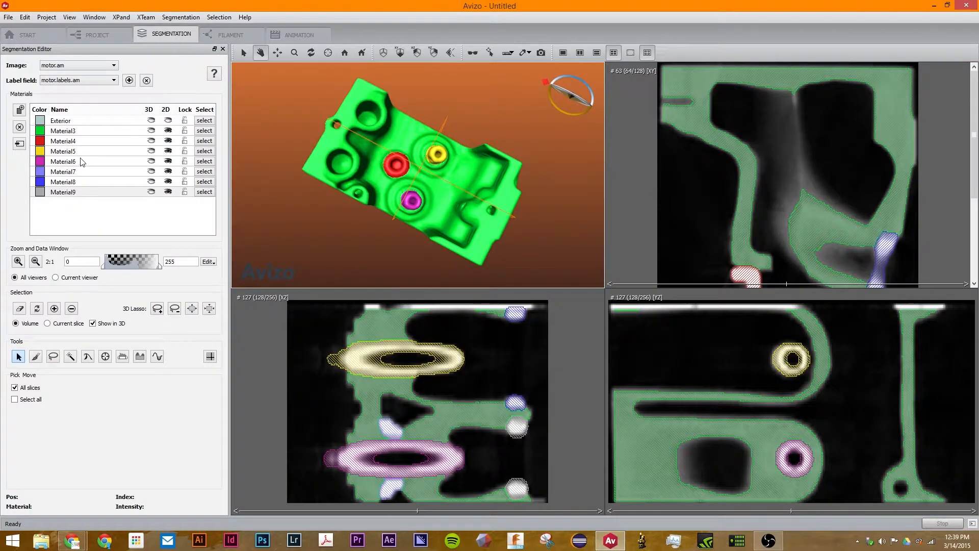
{"action": "left_click", "coordinate": [80, 163]}
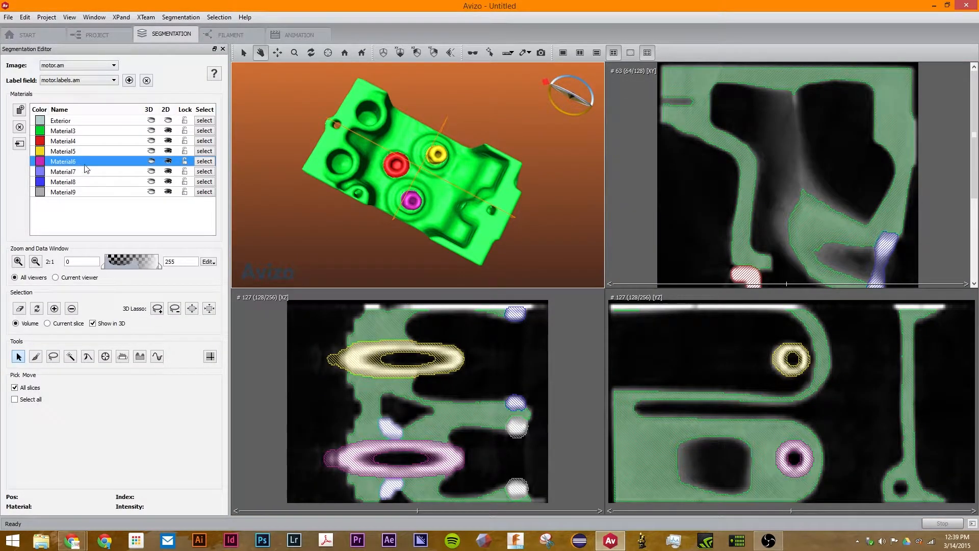
{"action": "left_click", "coordinate": [94, 33]}
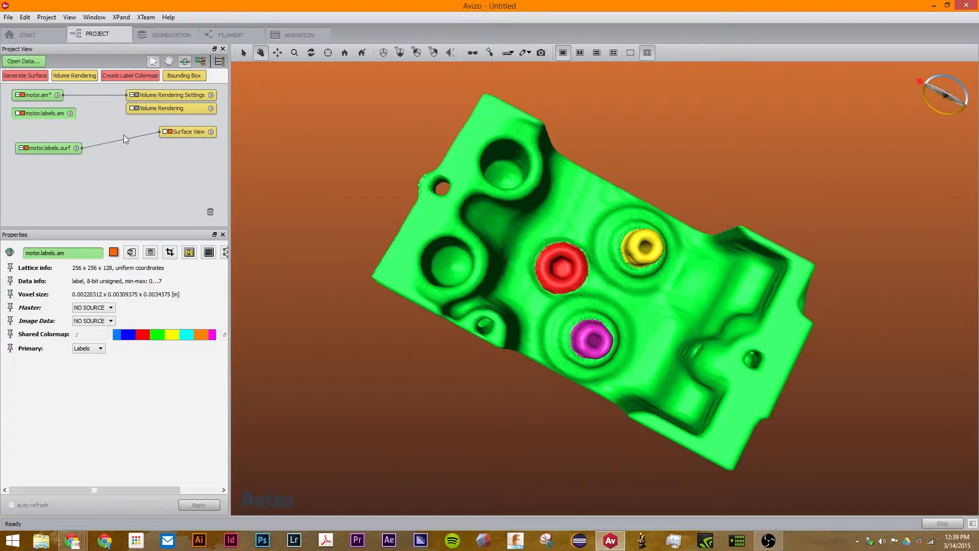
Set the Surface View's second Materials filter to Material6 so that part appears in red
{"action": "left_click", "coordinate": [198, 130]}
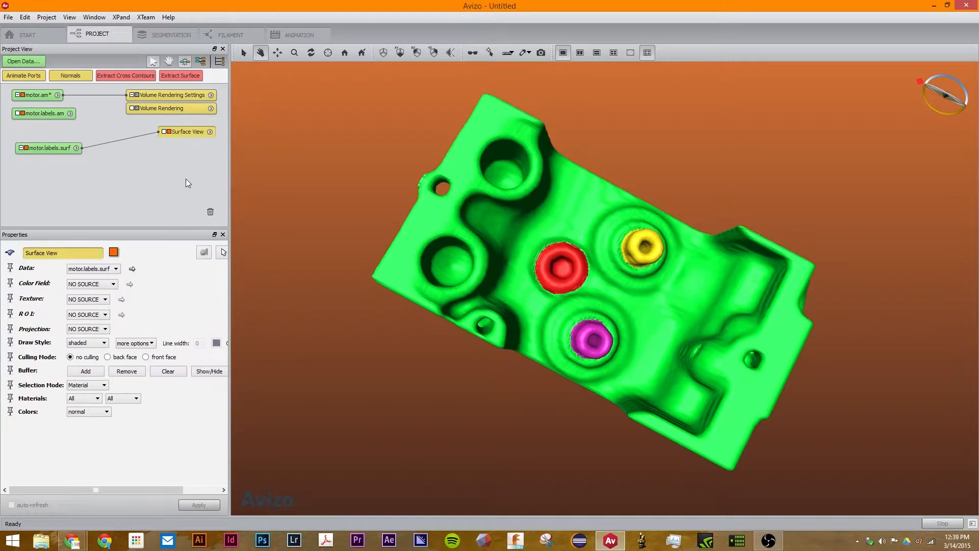
{"action": "left_click", "coordinate": [96, 398]}
{"action": "left_click", "coordinate": [99, 402]}
{"action": "left_click", "coordinate": [116, 403]}
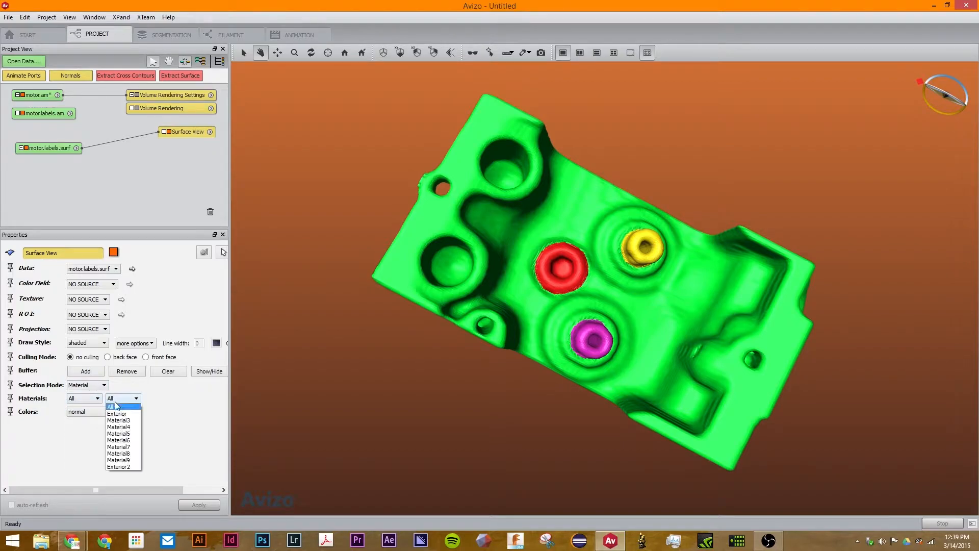
{"action": "left_click", "coordinate": [123, 441]}
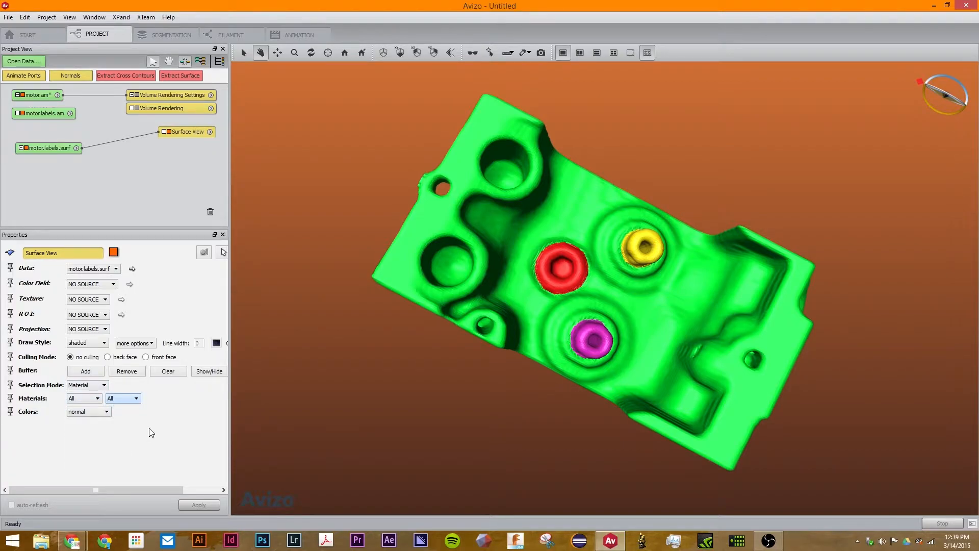
{"action": "left_click", "coordinate": [180, 374]}
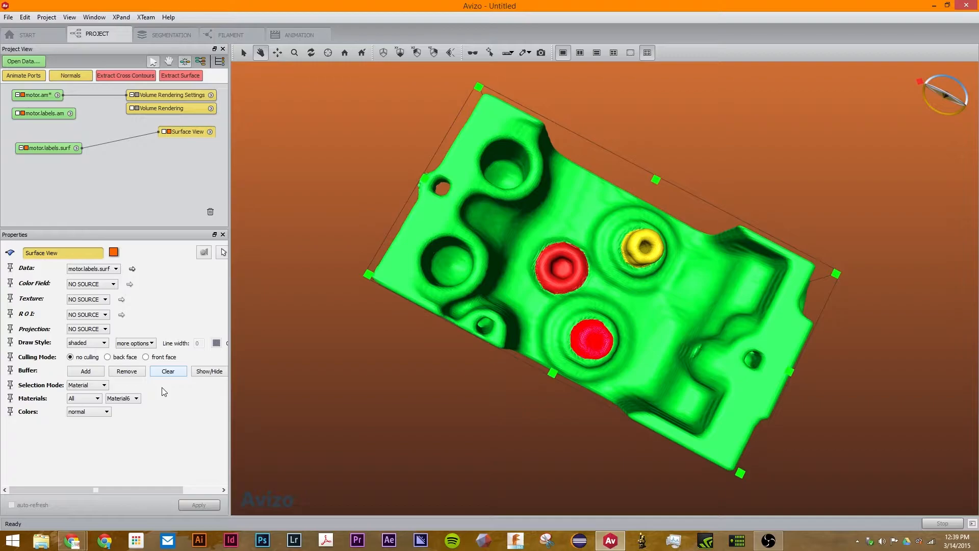
Clear the buffer, use back-face culling with shaded style, and add Material6 to the display
{"action": "left_click", "coordinate": [173, 375]}
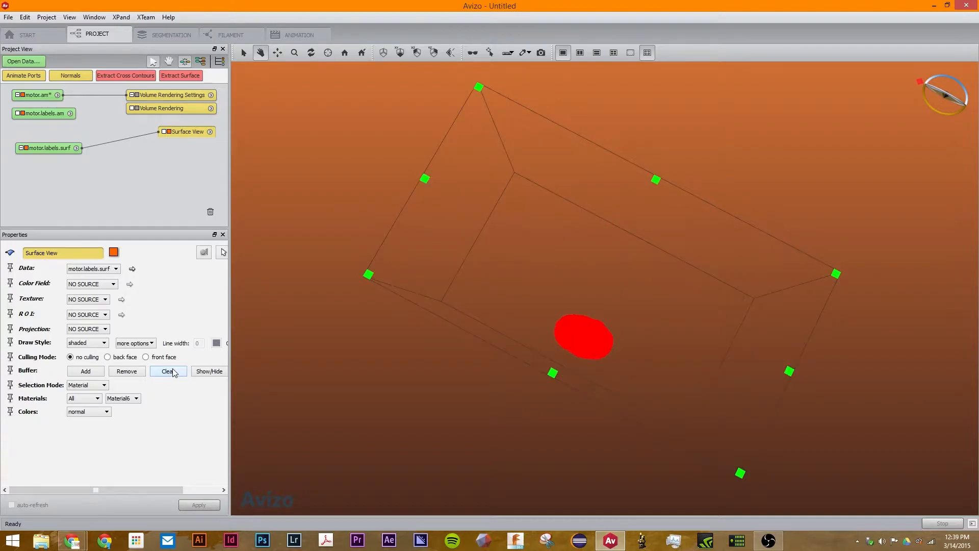
{"action": "left_click_drag", "start_coordinate": [628, 360], "coordinate": [437, 296]}
{"action": "left_click", "coordinate": [147, 357]}
{"action": "left_click", "coordinate": [124, 358]}
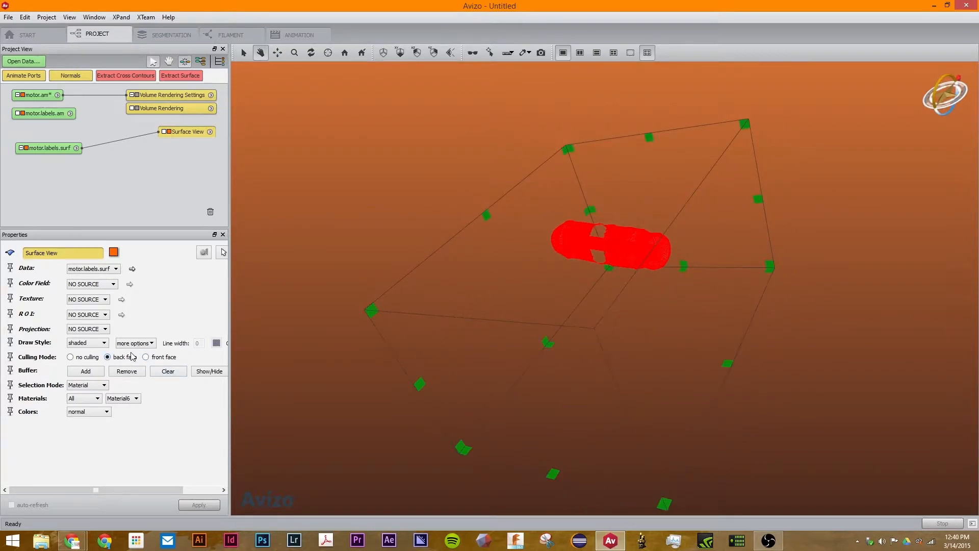
{"action": "left_click", "coordinate": [102, 342]}
{"action": "left_click", "coordinate": [101, 359]}
{"action": "left_click", "coordinate": [82, 372]}
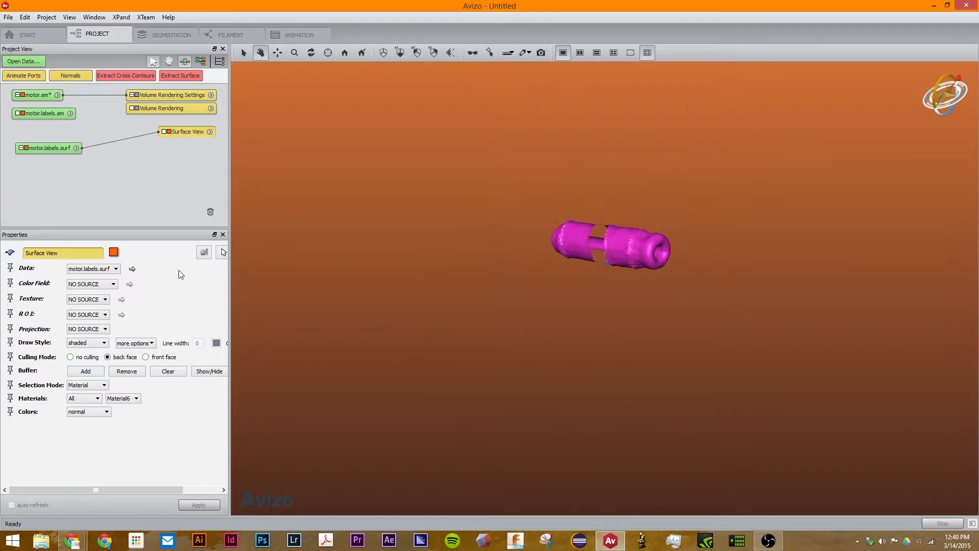
Compare front-face and back-face culling on the Material6 part from different angles
{"action": "left_click", "coordinate": [94, 358]}
{"action": "left_click", "coordinate": [163, 359]}
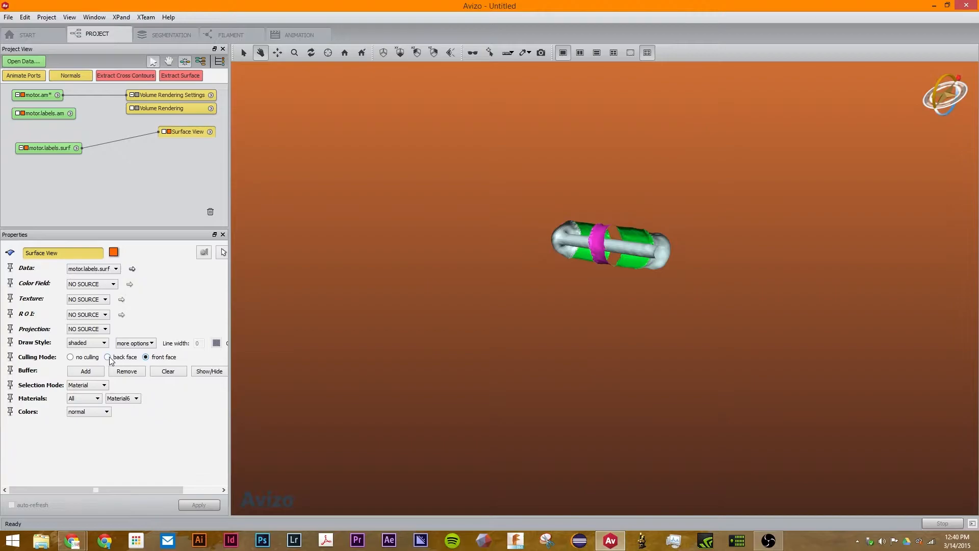
{"action": "left_click_drag", "start_coordinate": [13, 339], "coordinate": [563, 238]}
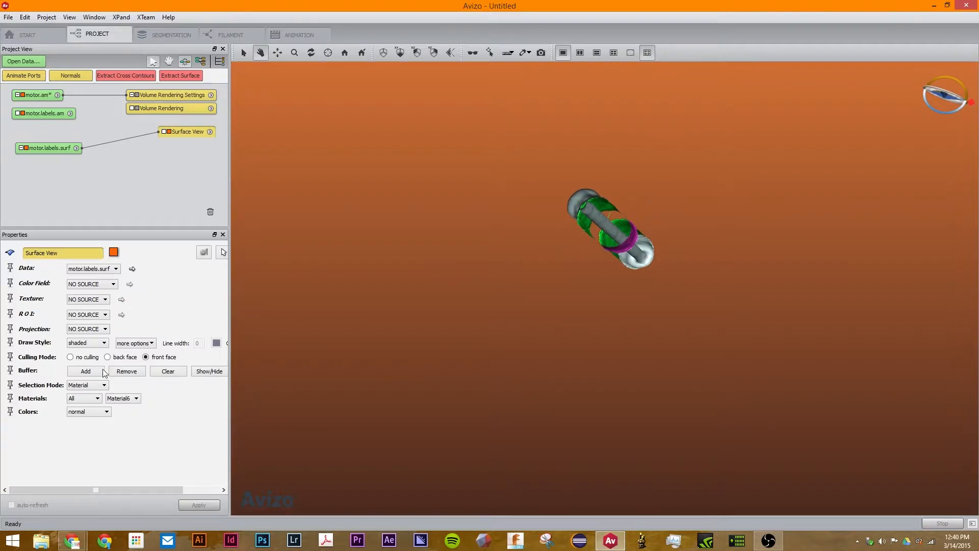
{"action": "left_click", "coordinate": [116, 359]}
{"action": "left_click_drag", "start_coordinate": [639, 238], "coordinate": [567, 283]}
Turn culling off so Material6 renders as a closed solid magenta tube
{"action": "left_click", "coordinate": [146, 357]}
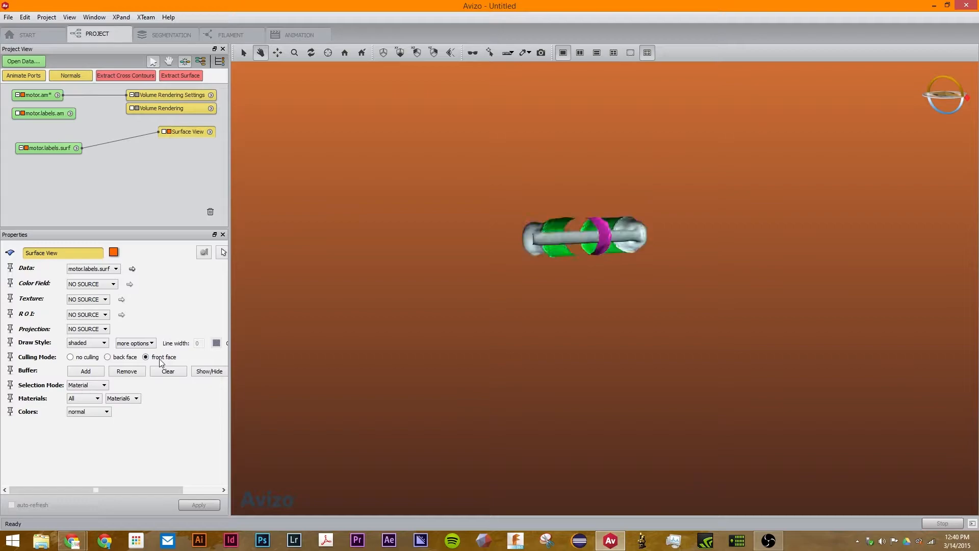
{"action": "left_click", "coordinate": [84, 359]}
{"action": "left_click_drag", "start_coordinate": [652, 267], "coordinate": [668, 306]}
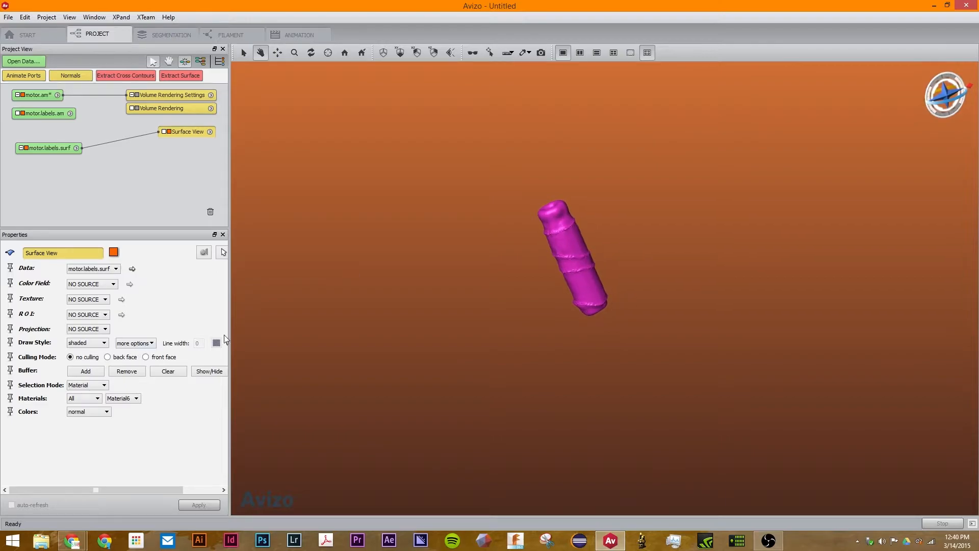
{"action": "left_click", "coordinate": [133, 343]}
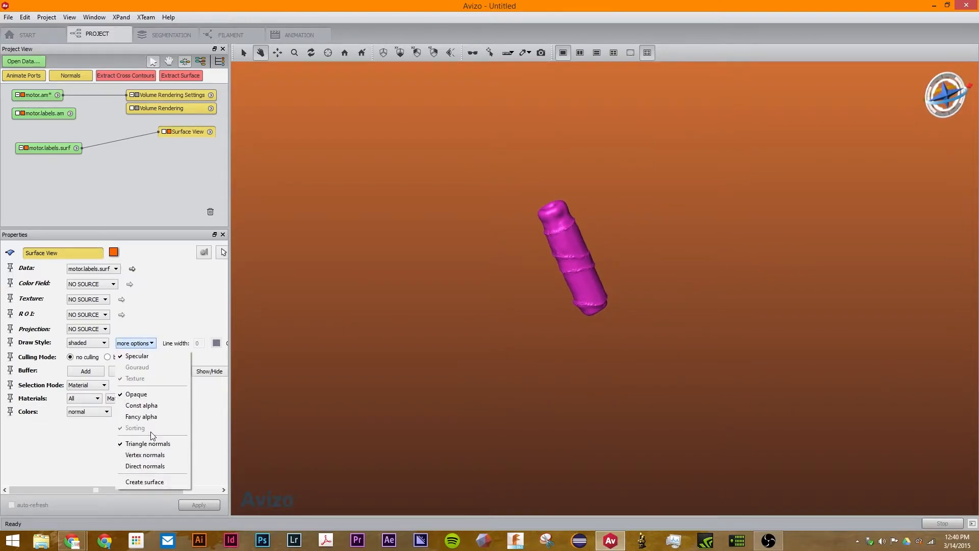
Create a separate surface motor.labels2.surf from Material6 and view it end-on in 3D
{"action": "left_click", "coordinate": [147, 481]}
{"action": "mouse_move", "coordinate": [60, 132]}
{"action": "left_mouse_down"}
{"action": "mouse_move", "coordinate": [71, 190]}
{"action": "mouse_move", "coordinate": [70, 141]}
{"action": "left_mouse_up"}
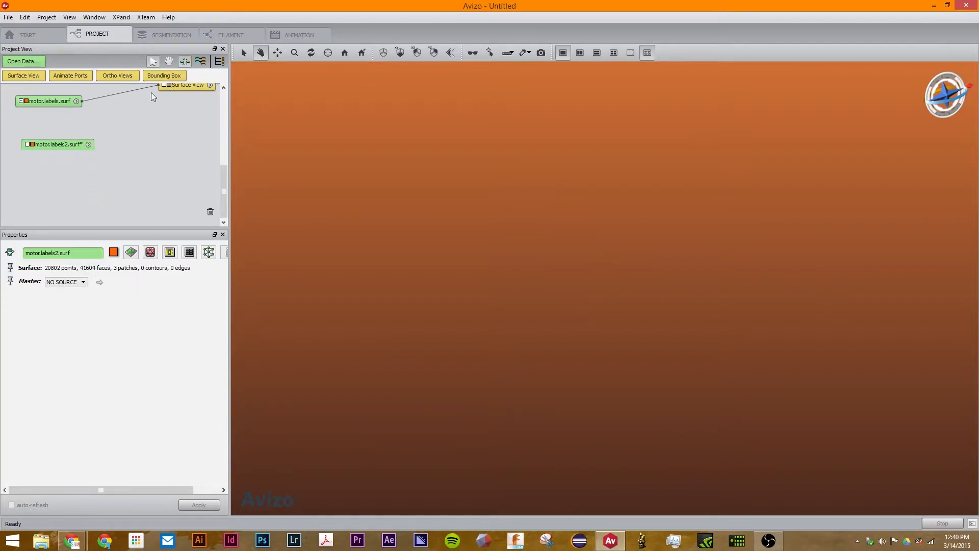
{"action": "left_click", "coordinate": [24, 76]}
{"action": "left_click_drag", "start_coordinate": [355, 251], "coordinate": [228, 96]}
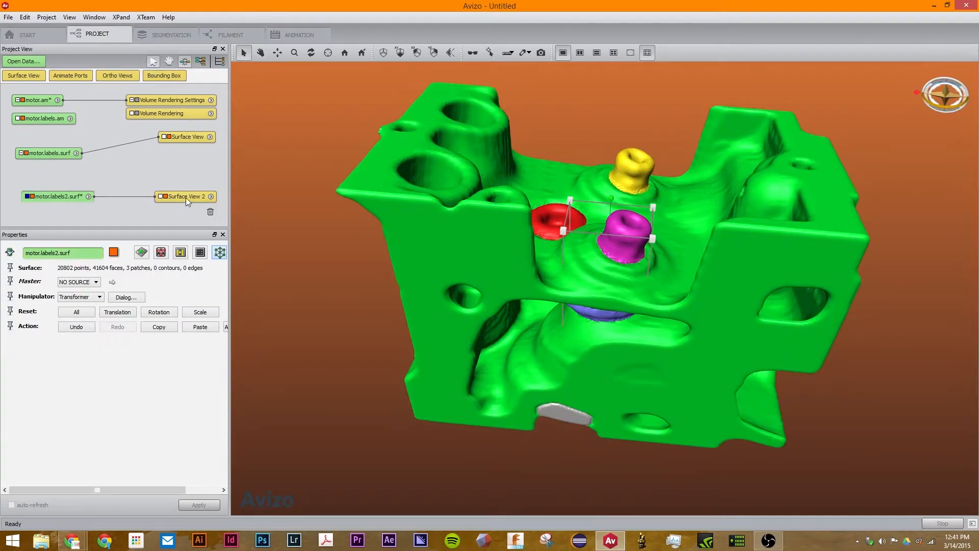
Delete the unsaved motor.labels2.surf with Remove anyway and reselect the original Surface View
{"action": "left_click", "coordinate": [186, 197]}
{"action": "left_click", "coordinate": [53, 198]}
{"action": "key", "text": "Delete"}
{"action": "left_click", "coordinate": [474, 282]}
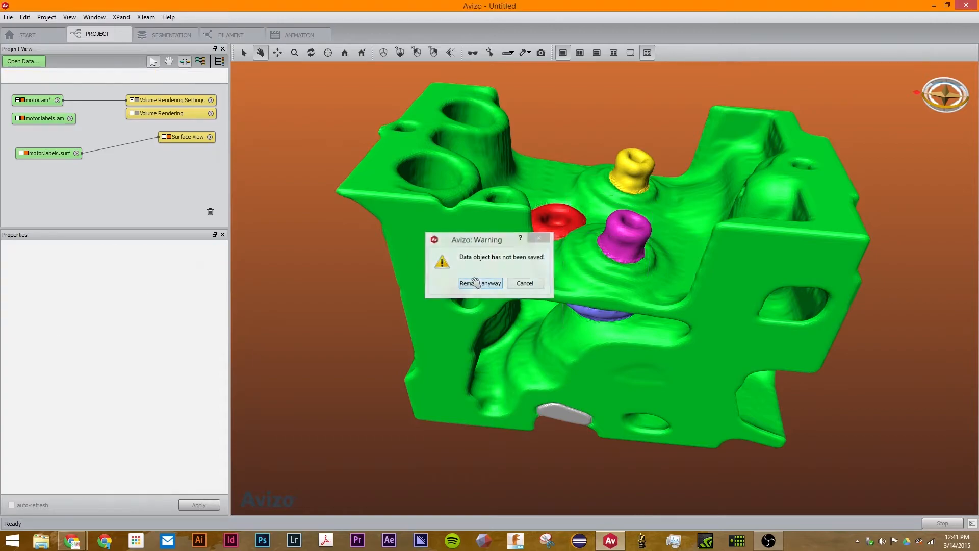
{"action": "left_click", "coordinate": [189, 140]}
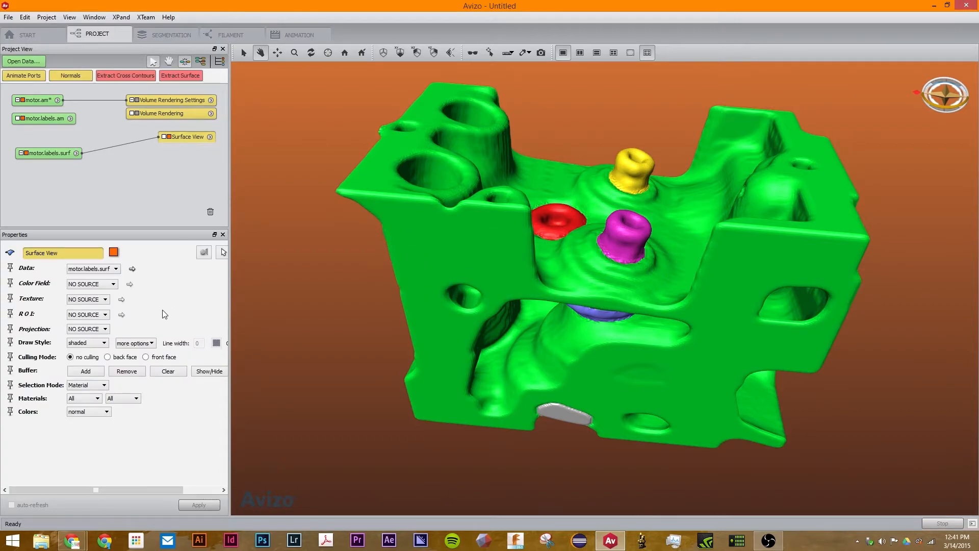
Draw the surface in the outlined style and zoom in to inspect the triangle mesh
{"action": "left_click", "coordinate": [102, 343]}
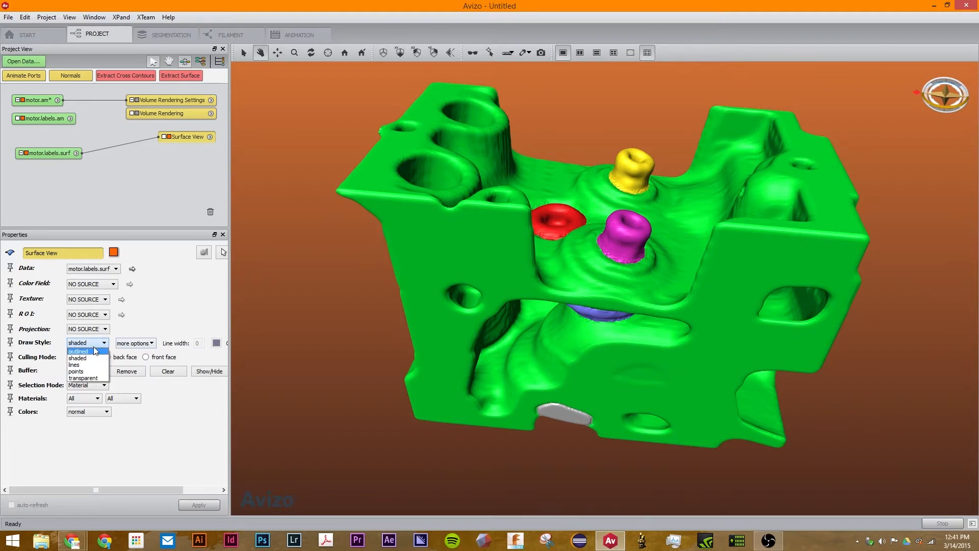
{"action": "left_click", "coordinate": [98, 352]}
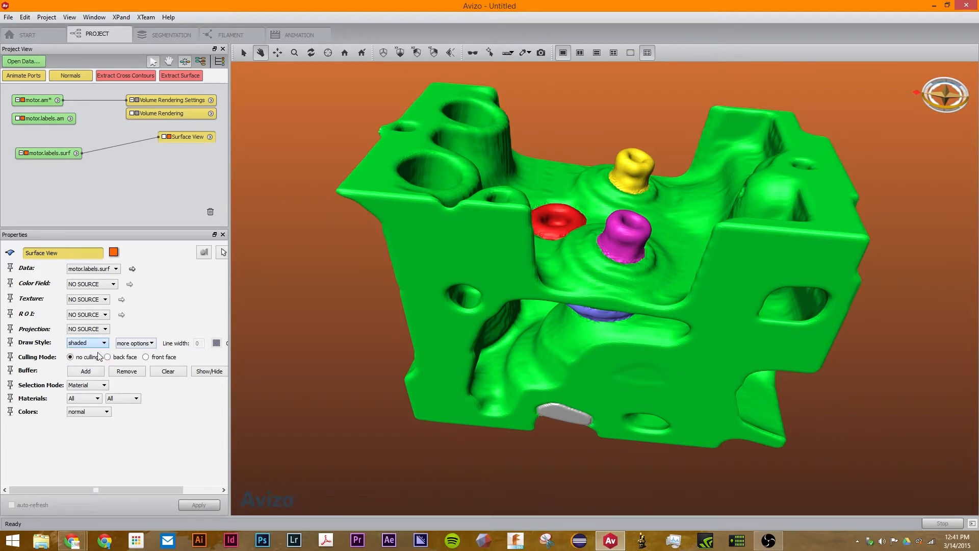
{"action": "mouse_move", "coordinate": [489, 133]}
{"action": "left_mouse_down"}
{"action": "mouse_move", "coordinate": [487, 244]}
{"action": "mouse_move", "coordinate": [566, 418]}
{"action": "mouse_move", "coordinate": [640, 256]}
{"action": "left_mouse_up"}
{"action": "scroll", "coordinate": [601, 129], "scroll_direction": "up", "scroll_amount": 5}
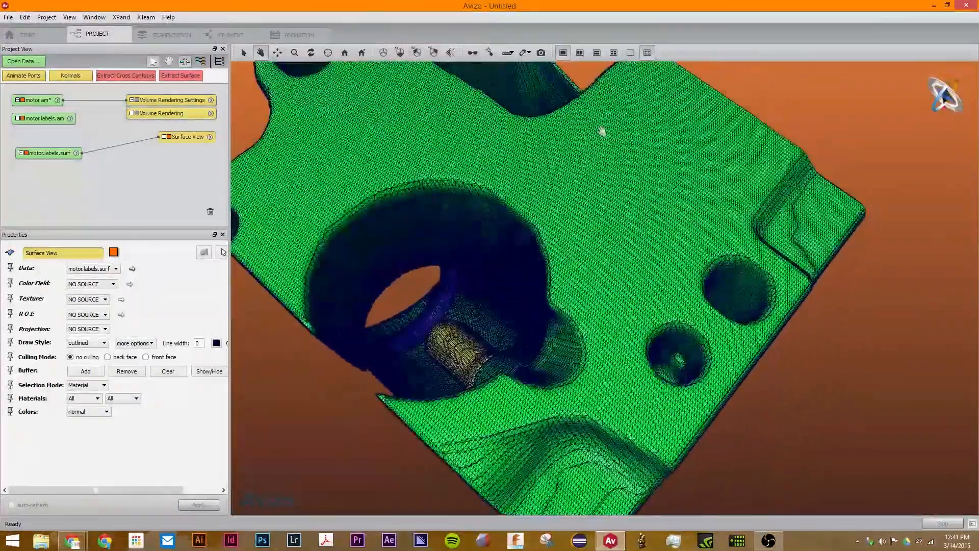
{"action": "right_click", "coordinate": [580, 122]}
{"action": "left_click", "coordinate": [521, 182]}
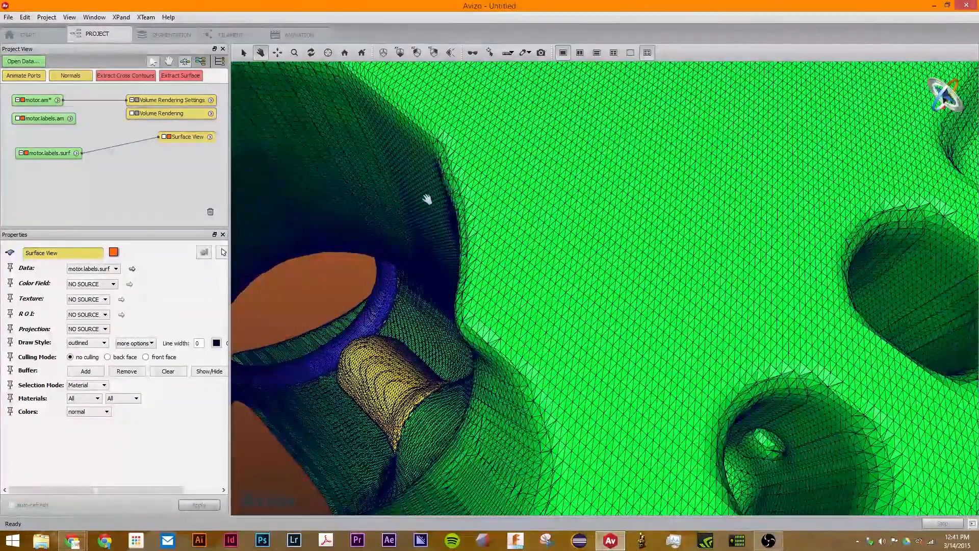
Return to shaded, then switch the draw style to lines and rotate the mesh
{"action": "left_click", "coordinate": [102, 342]}
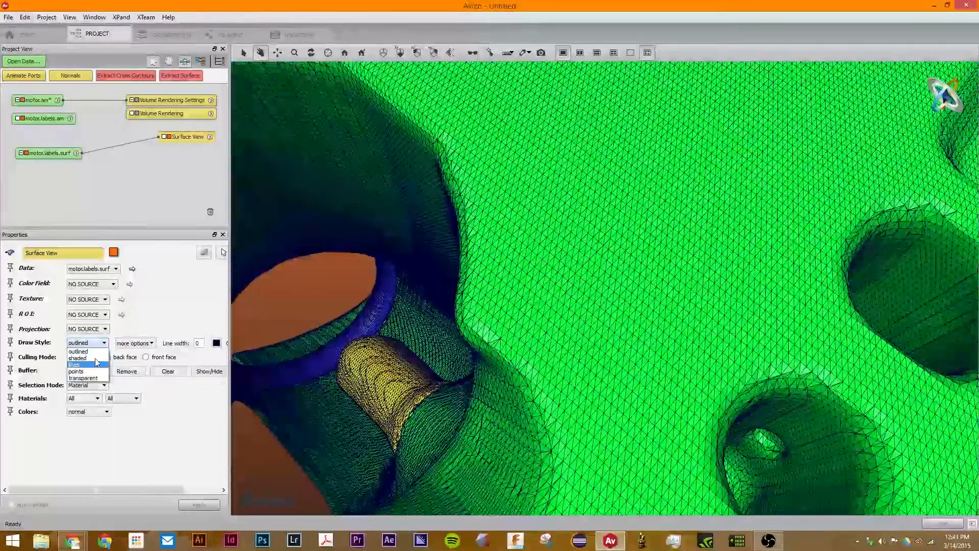
{"action": "left_click", "coordinate": [79, 352]}
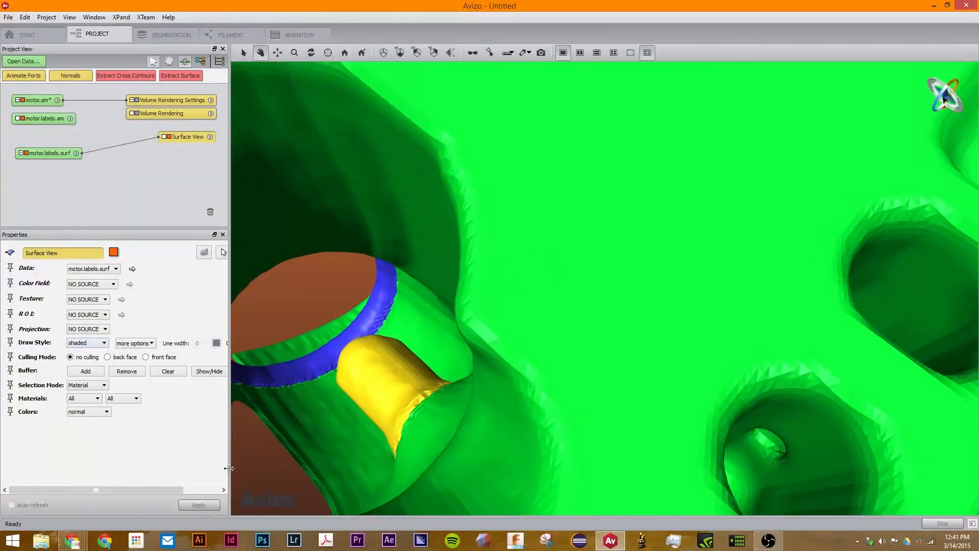
{"action": "left_click", "coordinate": [86, 343]}
{"action": "left_click", "coordinate": [84, 361]}
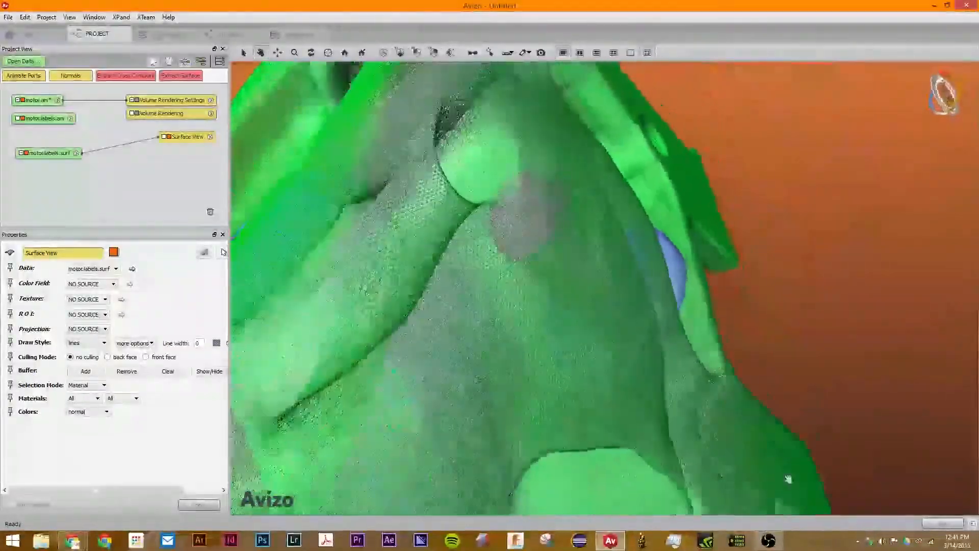
{"action": "left_click_drag", "start_coordinate": [788, 480], "coordinate": [961, 284]}
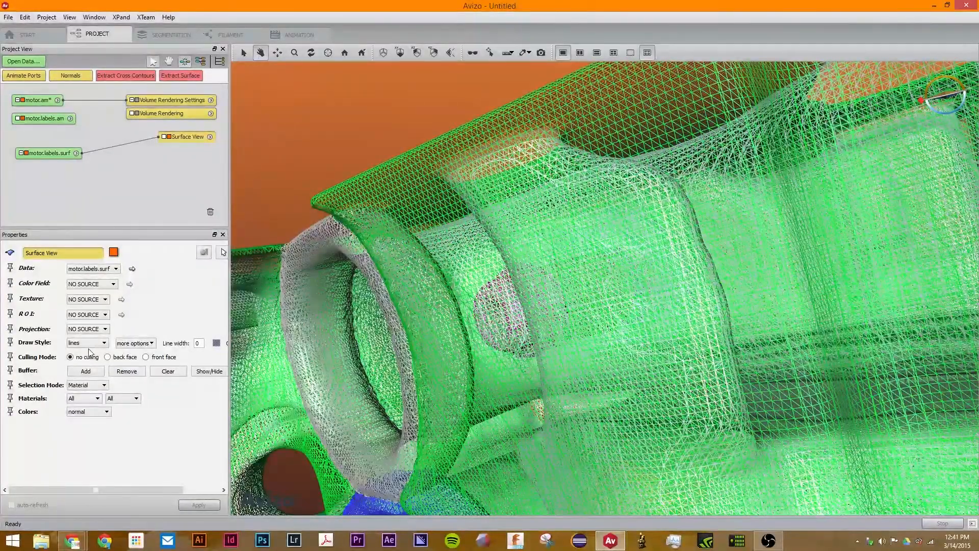
{"action": "left_click", "coordinate": [88, 343]}
Try the points style, then use the transparent style with Base Trans lowered to about 0.09
{"action": "left_click", "coordinate": [86, 375]}
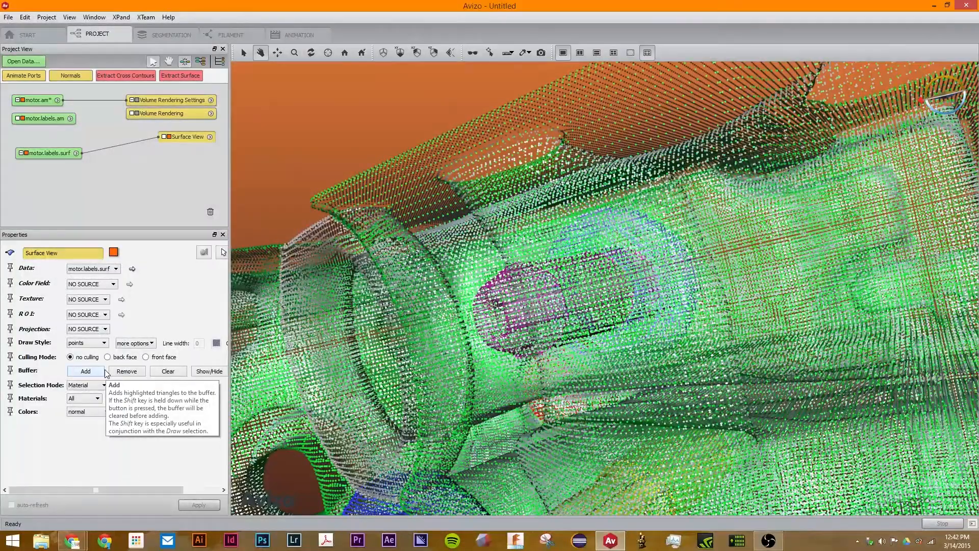
{"action": "left_click", "coordinate": [86, 343]}
{"action": "left_click", "coordinate": [76, 379]}
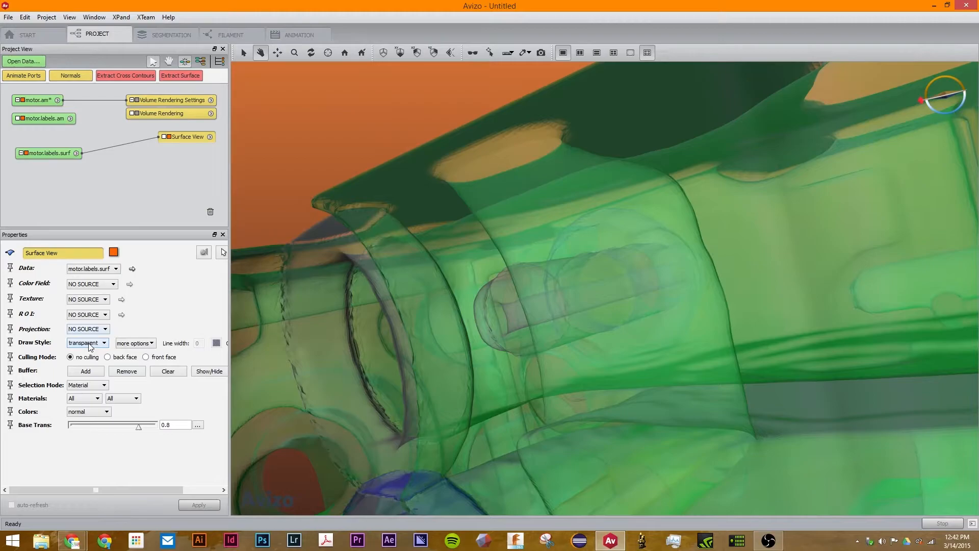
{"action": "left_click", "coordinate": [88, 343]}
{"action": "left_click", "coordinate": [89, 343]}
{"action": "left_click_drag", "start_coordinate": [137, 432], "coordinate": [76, 428]}
Set Colors to mixed, raise Base Trans to about 0.62, and return the draw style to shaded
{"action": "left_click", "coordinate": [88, 413]}
{"action": "left_click", "coordinate": [88, 430]}
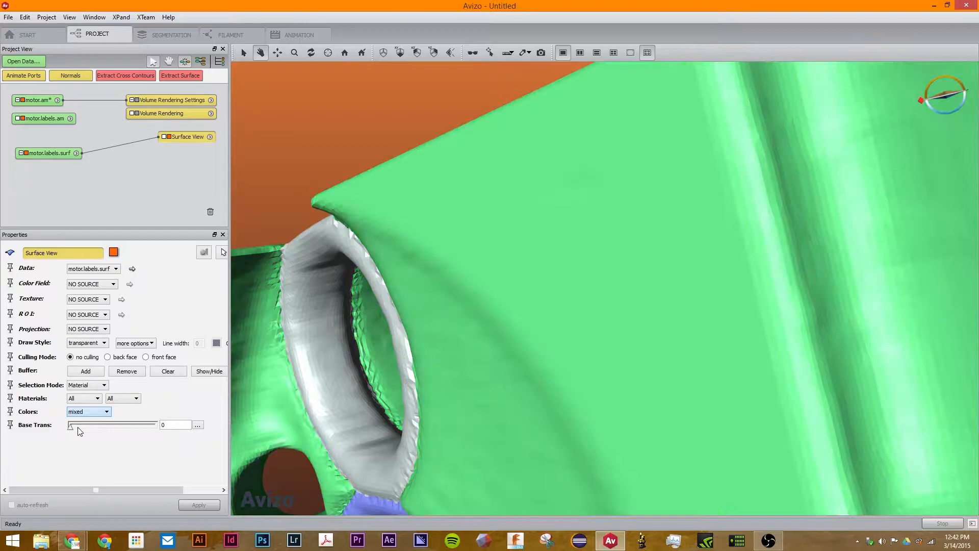
{"action": "left_click_drag", "start_coordinate": [101, 425], "coordinate": [125, 427]}
{"action": "left_click", "coordinate": [84, 344]}
{"action": "left_click", "coordinate": [83, 358]}
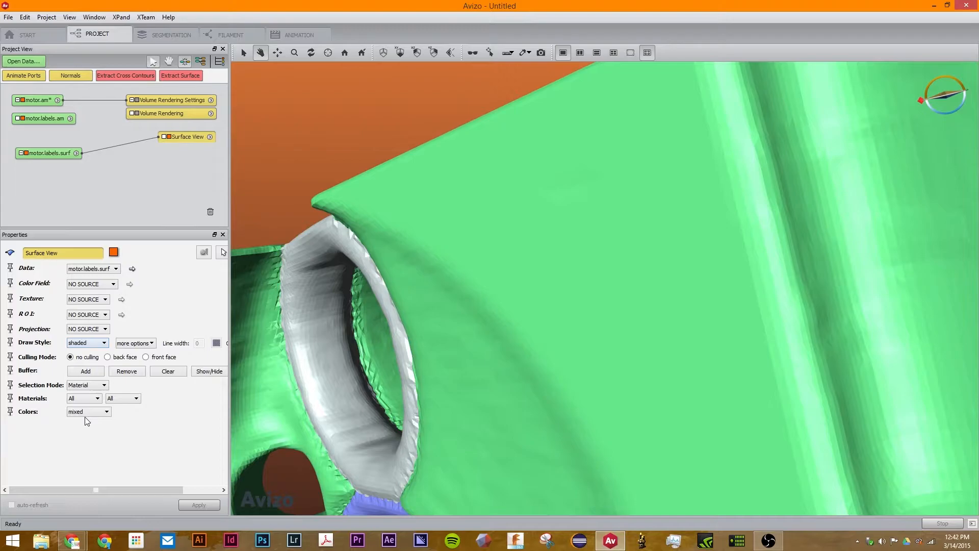
{"action": "left_click", "coordinate": [87, 413]}
{"action": "left_click", "coordinate": [90, 417]}
{"action": "left_click", "coordinate": [91, 416]}
{"action": "left_click", "coordinate": [94, 422]}
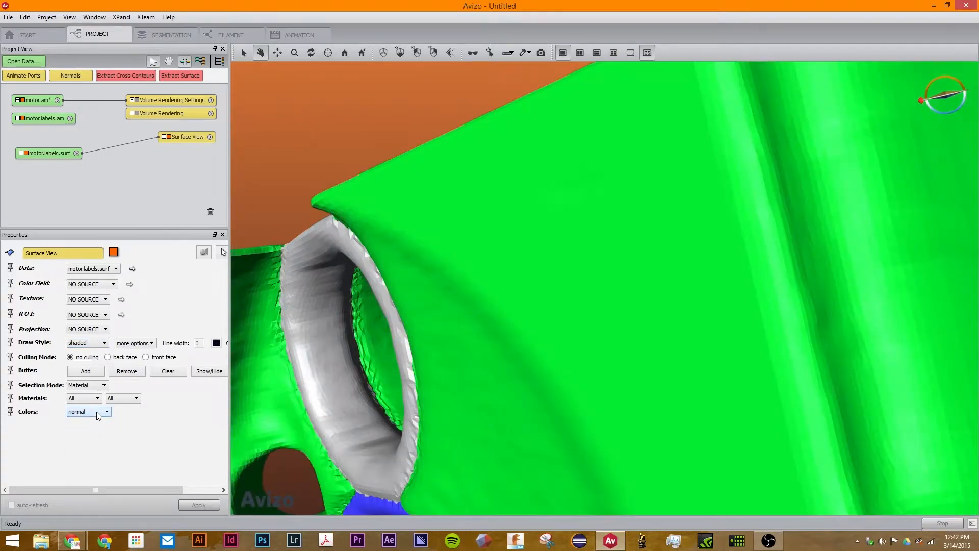
Colour the surface constant red, then by patch, rotating to view the patch colours
{"action": "left_click", "coordinate": [94, 413]}
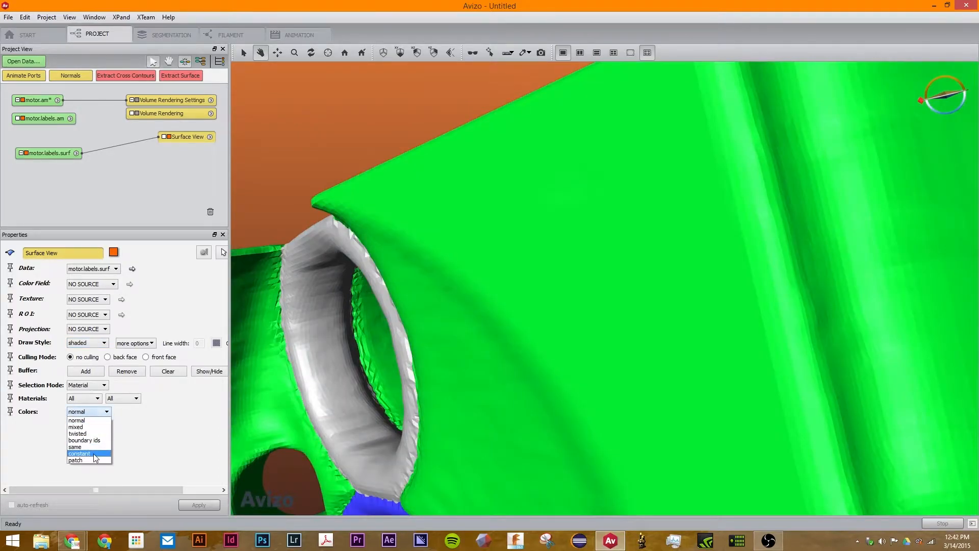
{"action": "left_click", "coordinate": [94, 454]}
{"action": "left_click", "coordinate": [89, 426]}
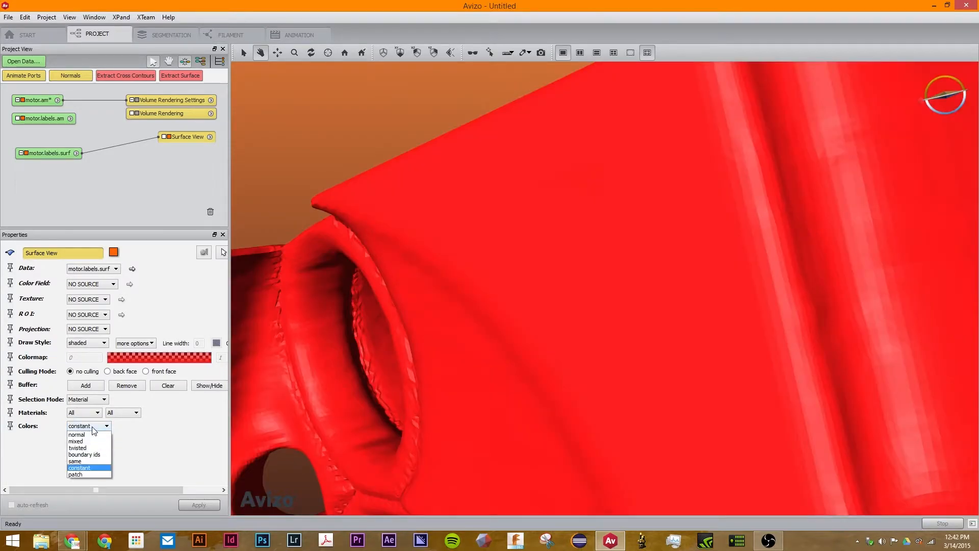
{"action": "left_click", "coordinate": [91, 474]}
{"action": "left_click_drag", "start_coordinate": [467, 382], "coordinate": [695, 219]}
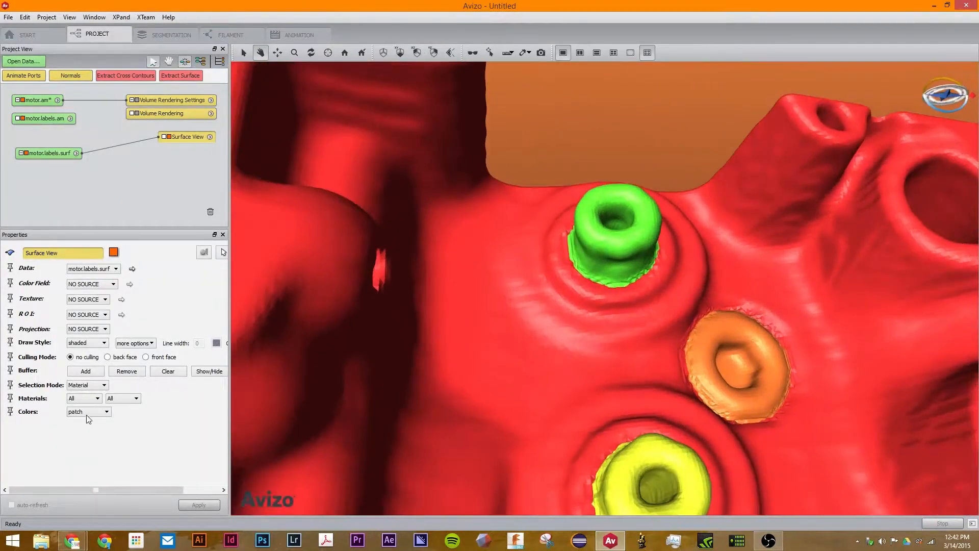
Switch colouring to same, then to boundary ids, and rotate the grey surface to a side view
{"action": "left_click", "coordinate": [87, 412]}
{"action": "left_click", "coordinate": [81, 447]}
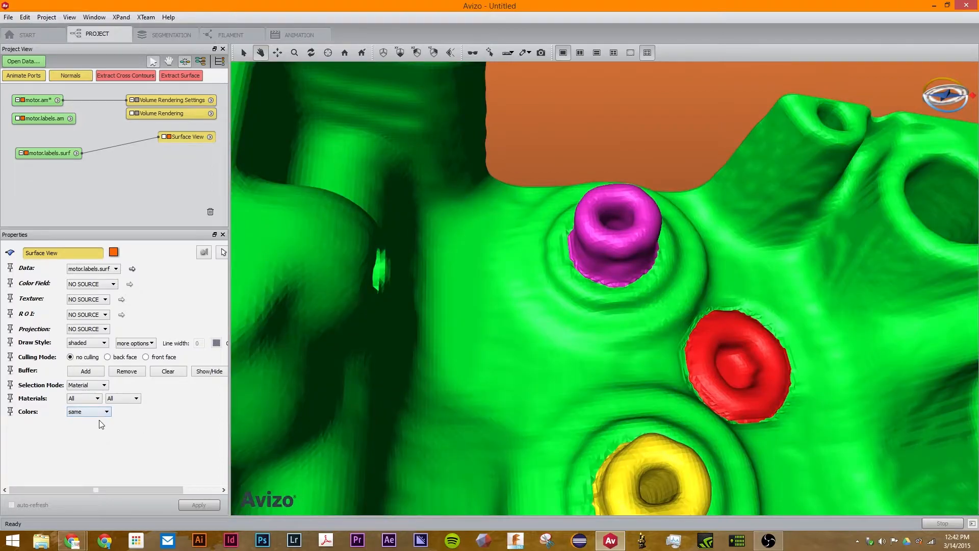
{"action": "left_click", "coordinate": [102, 413]}
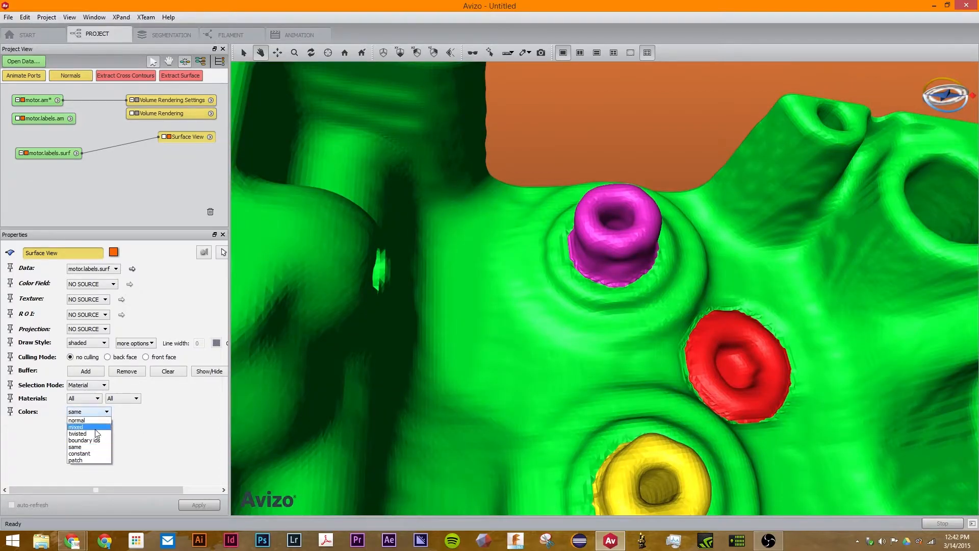
{"action": "left_click", "coordinate": [95, 445]}
{"action": "left_click_drag", "start_coordinate": [298, 331], "coordinate": [933, 278]}
{"action": "left_click_drag", "start_coordinate": [588, 384], "coordinate": [444, 164]}
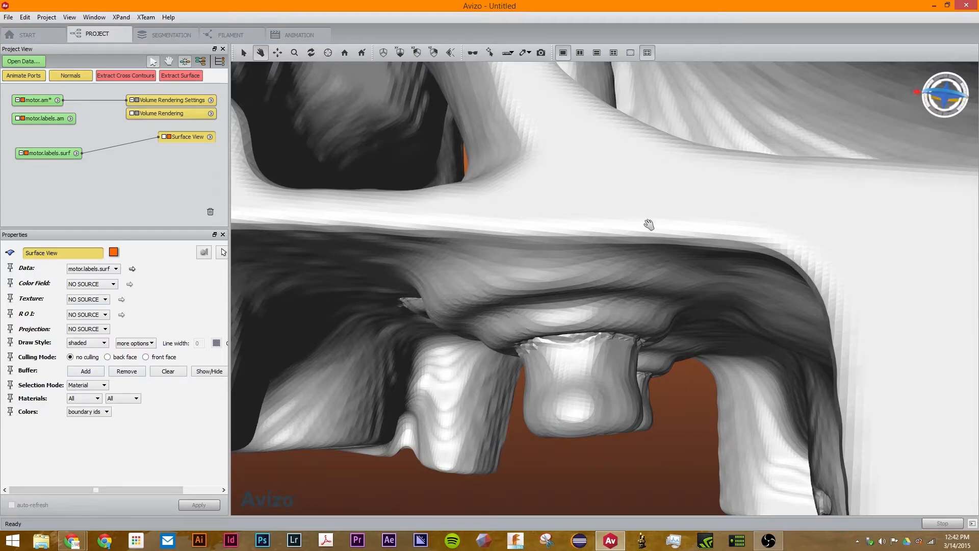
Rotate the motor model in the viewer to inspect its underside
{"action": "left_click_drag", "start_coordinate": [682, 230], "coordinate": [551, 270]}
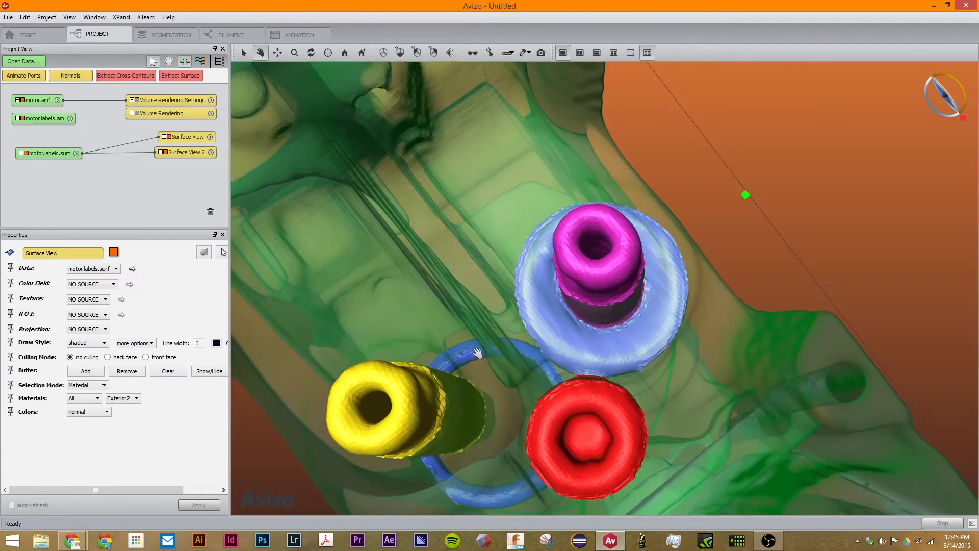